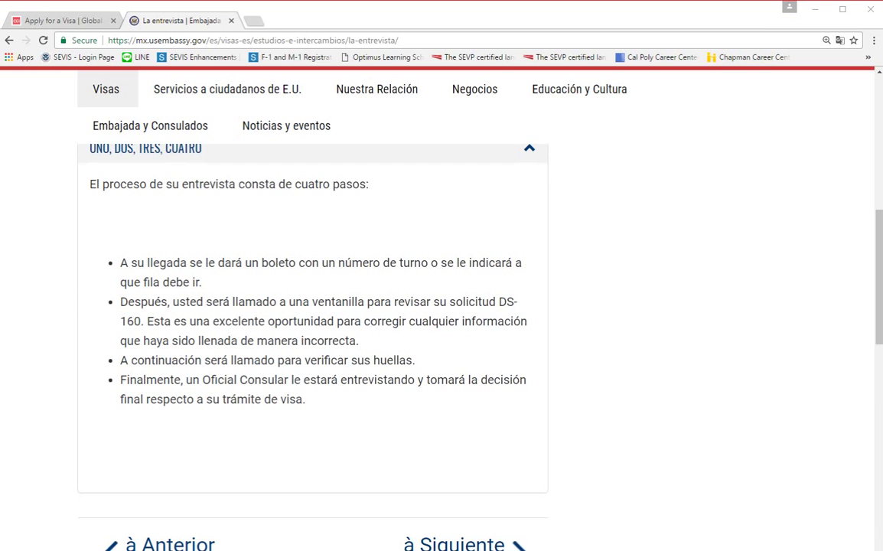
# Expand PASO 2 and open the mexico.usvisa-info.com appointment link in a new tab.
pyautogui.scroll(-1, 442, 322)
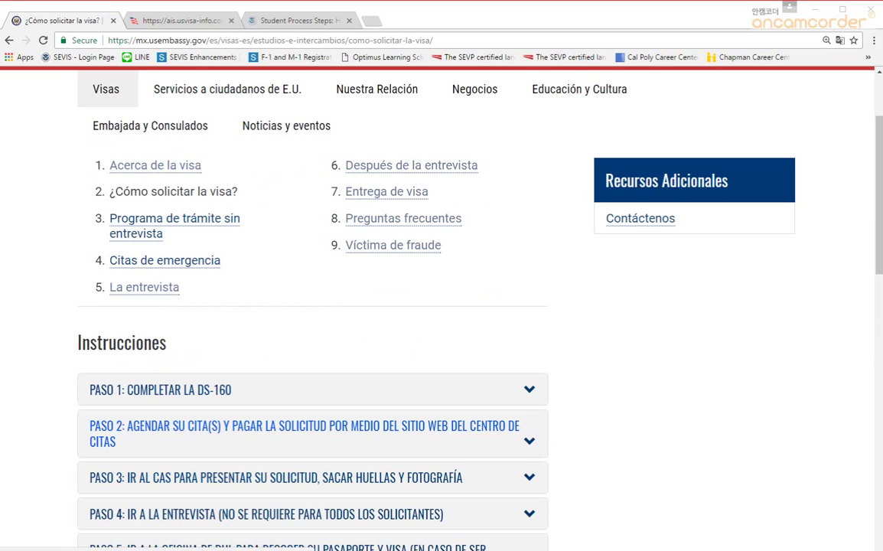
pyautogui.click(306, 433)
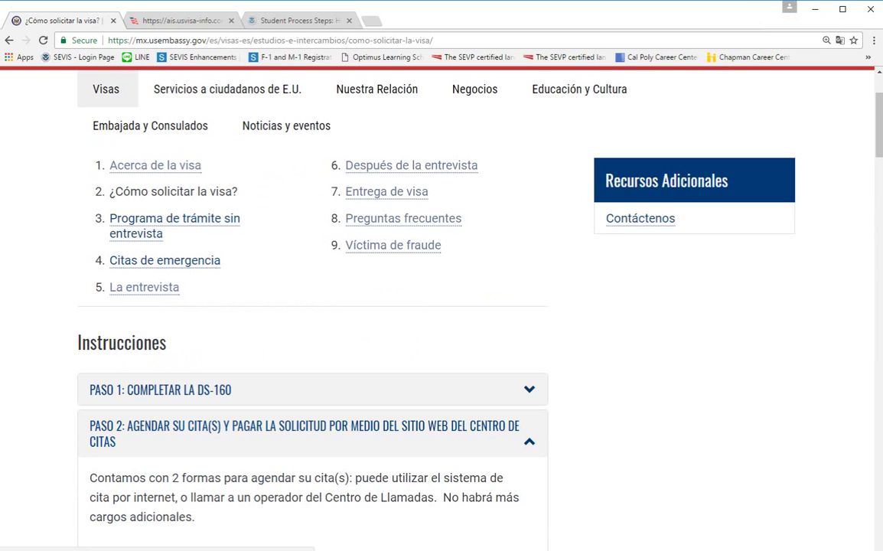
pyautogui.scroll(-3, 312, 344)
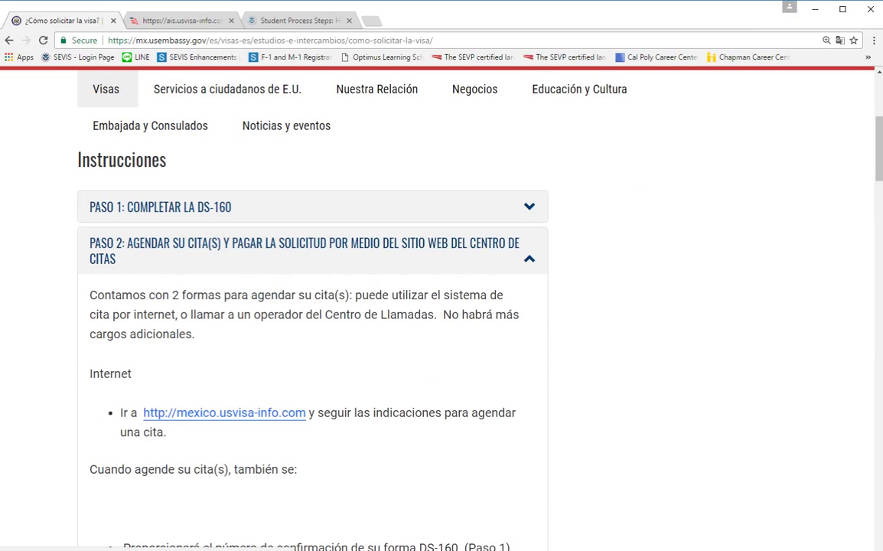
pyautogui.click(224, 412)
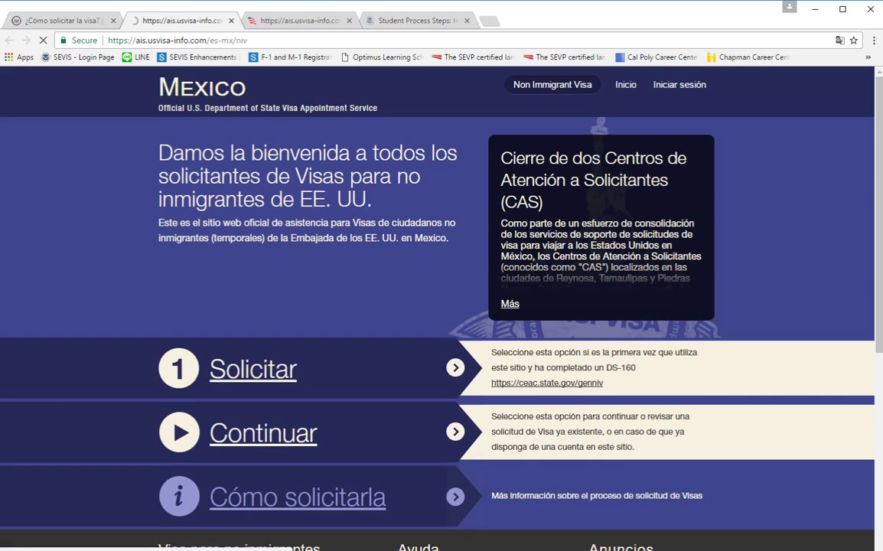
# Choose 'Soy un ciudadano Mexicano' with a completed DS-160 and continue to sign-up.
pyautogui.scroll(-1, 441, 306)
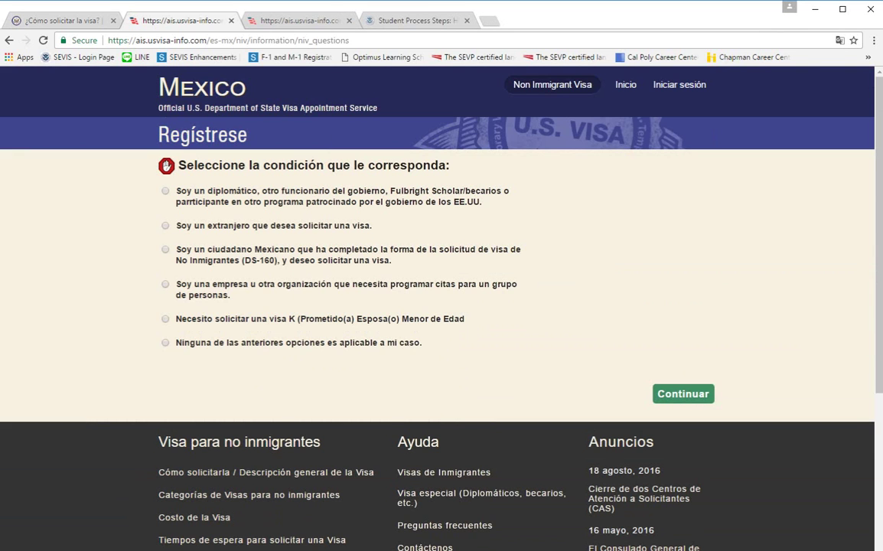
pyautogui.click(165, 248)
pyautogui.press('Return')
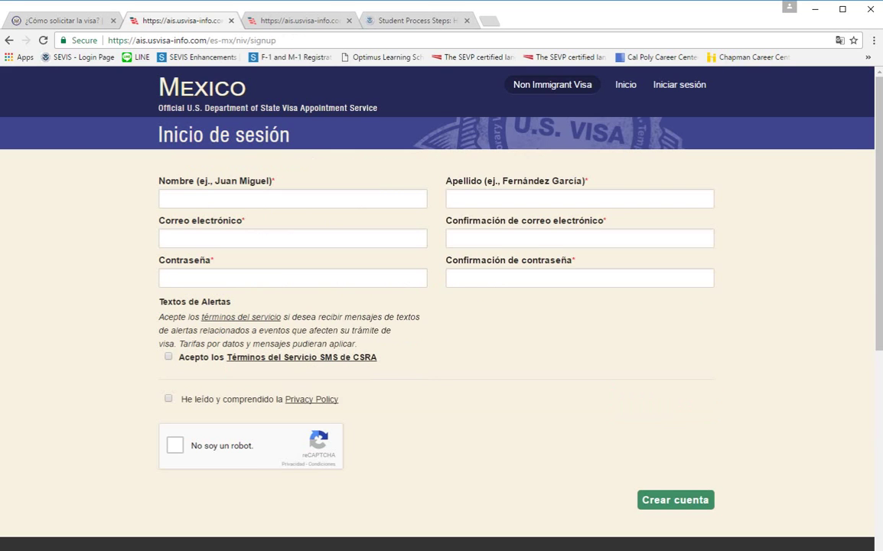
# Enter the applicant's first and last name, correcting a typo in the first name.
pyautogui.click(293, 199)
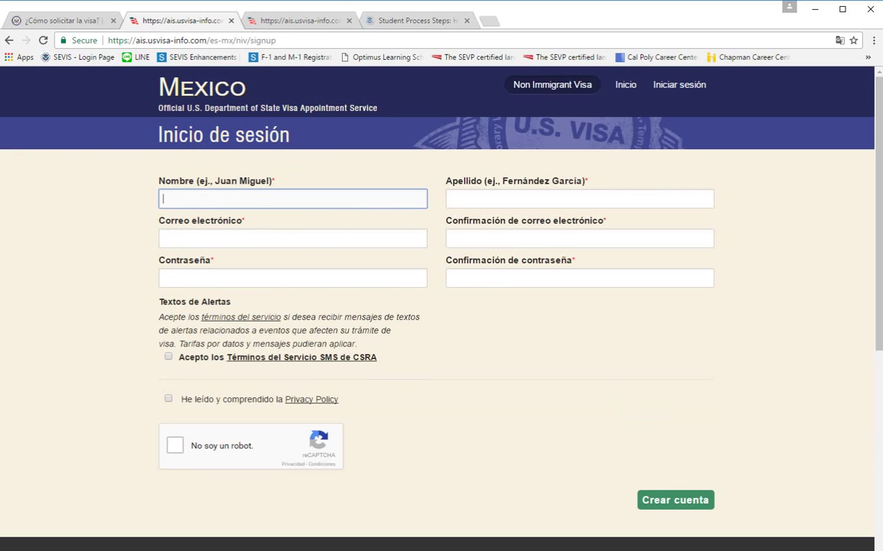
pyautogui.press('Tab')
# Fill in the applicant's e-mail address and its confirmation.
pyautogui.press('Tab')
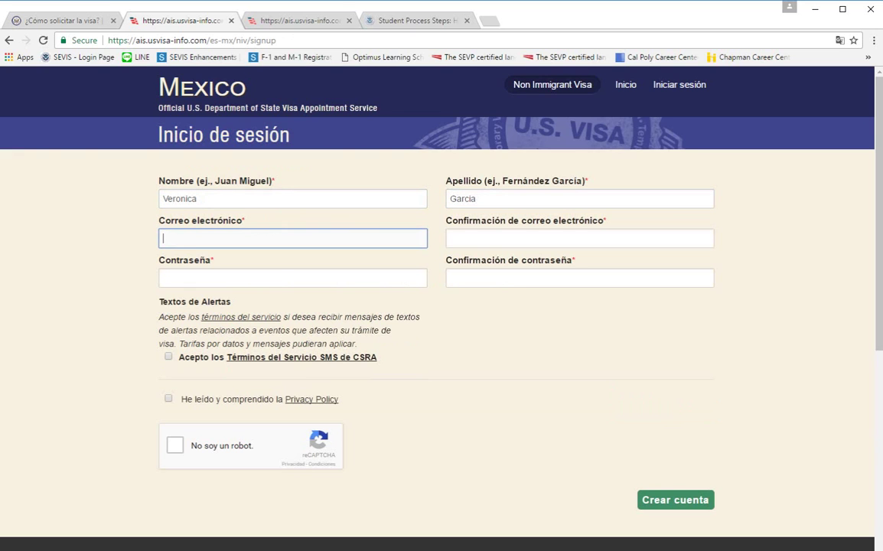
pyautogui.click(579, 238)
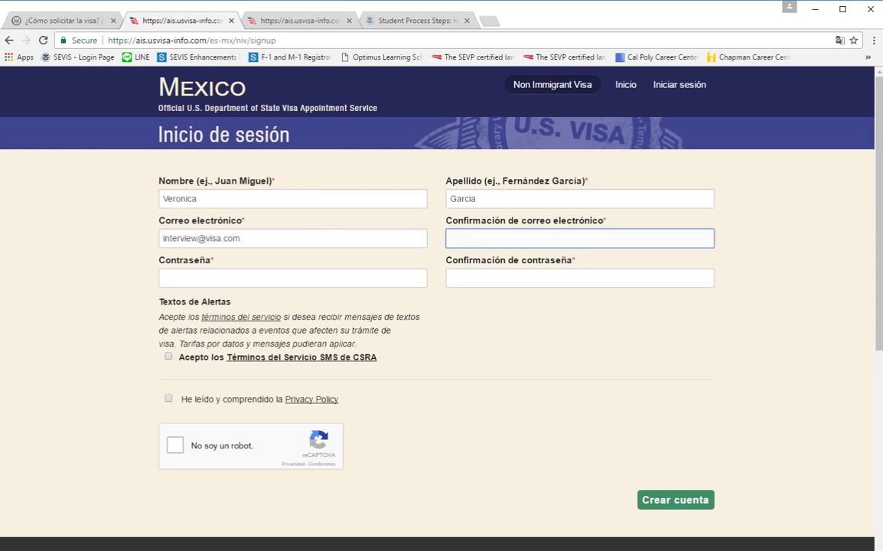
# Enter and confirm the account password, and accept the SMS terms of service.
pyautogui.click(292, 277)
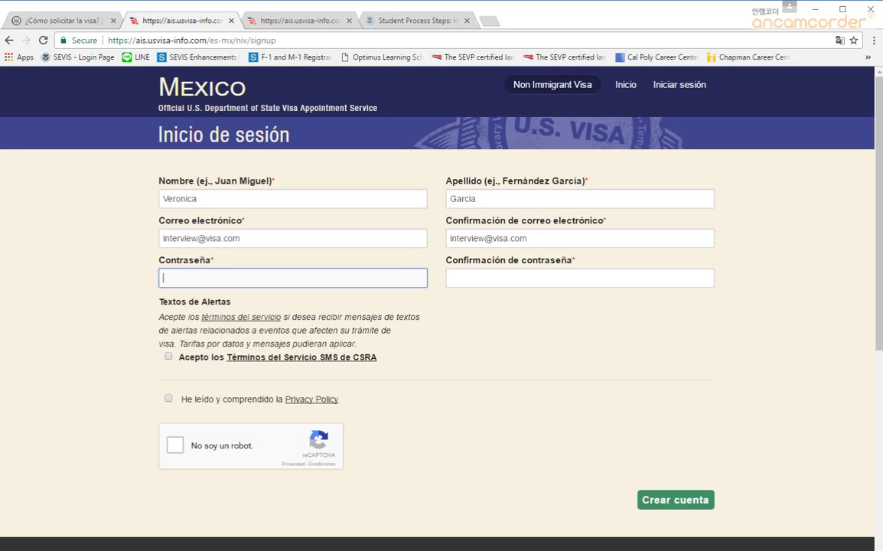
pyautogui.write('•••••••')
pyautogui.press('BackSpace')
pyautogui.press('BackSpace')
pyautogui.press('BackSpace')
pyautogui.press('BackSpace')
pyautogui.press('BackSpace')
pyautogui.press('BackSpace')
pyautogui.press('BackSpace')
pyautogui.write('••••••••')
pyautogui.press('Tab')
pyautogui.write('•••••••••')
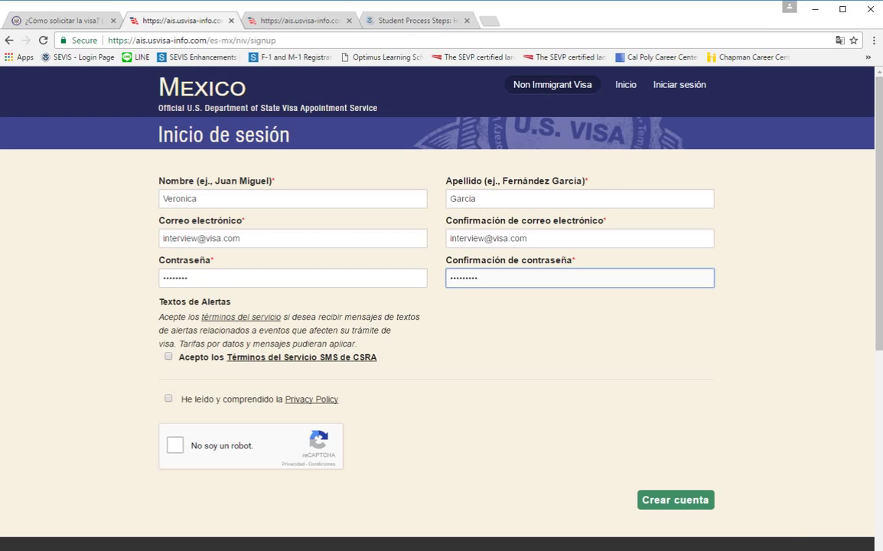
pyautogui.click(168, 356)
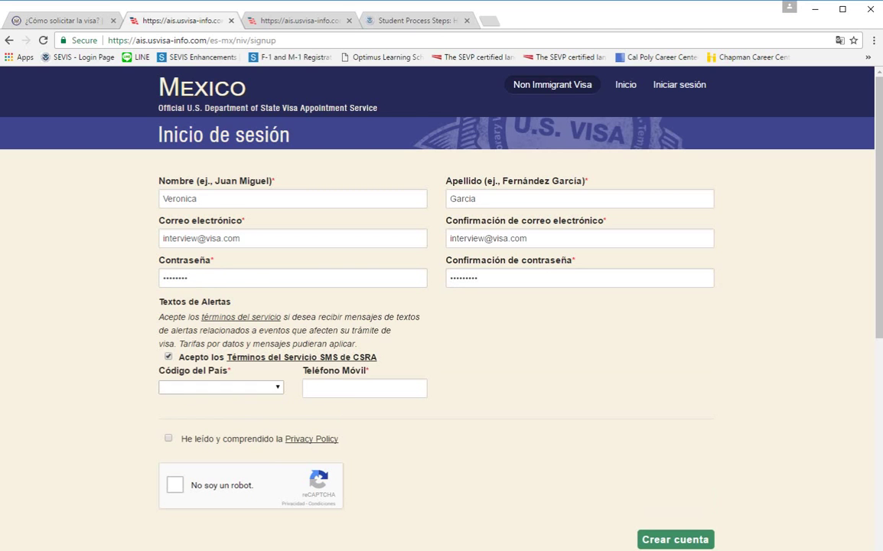
pyautogui.click(220, 387)
# Set the country code to Mexico +52 and enter the mobile phone number.
pyautogui.scroll(-3, 283, 206)
pyautogui.scroll(-20, 283, 252)
pyautogui.scroll(-12, 283, 252)
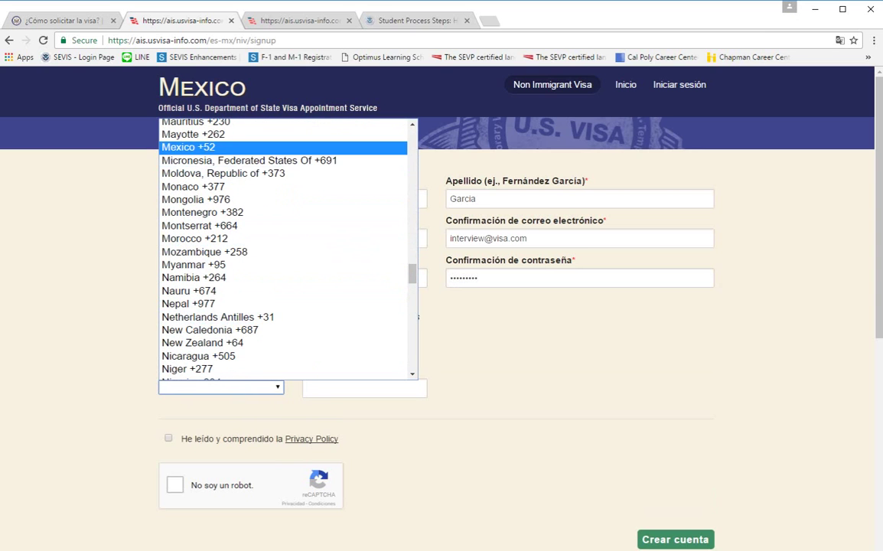
pyautogui.press('Return')
pyautogui.click(364, 388)
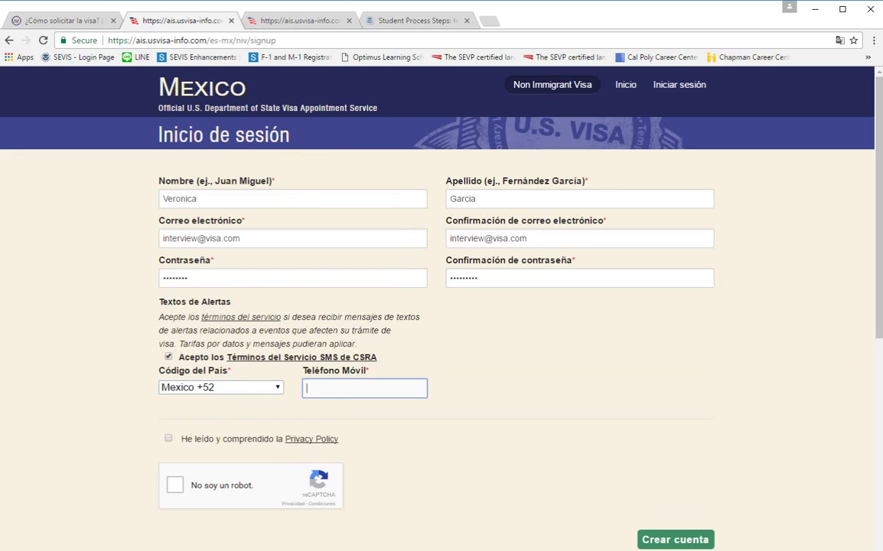
pyautogui.press('Tab')
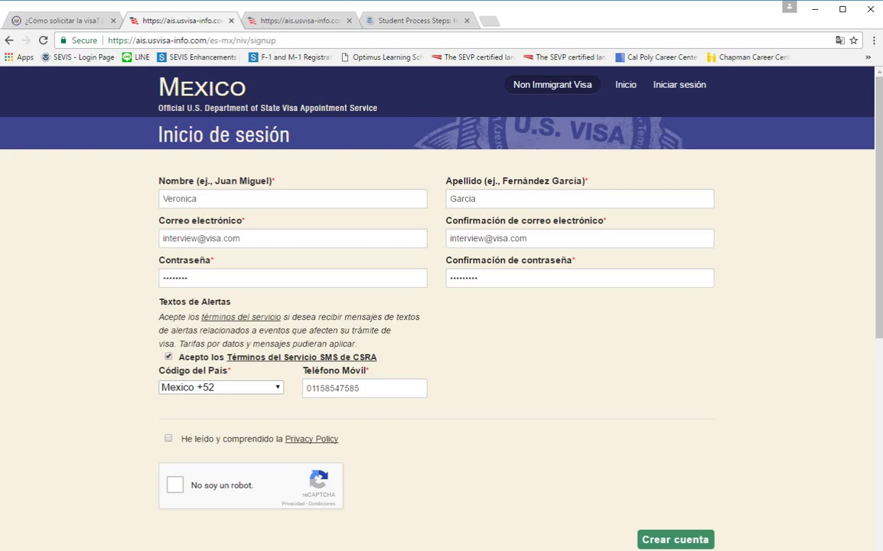
# Acknowledge the Privacy Policy and start the 'No soy un robot' verification.
pyautogui.press('space')
pyautogui.scroll(-1, 442, 306)
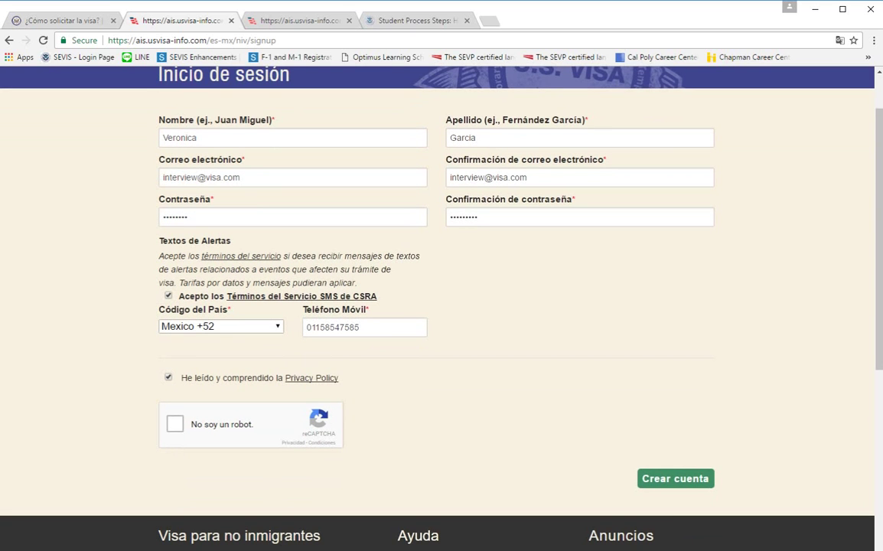
pyautogui.press('Tab')
pyautogui.press('space')
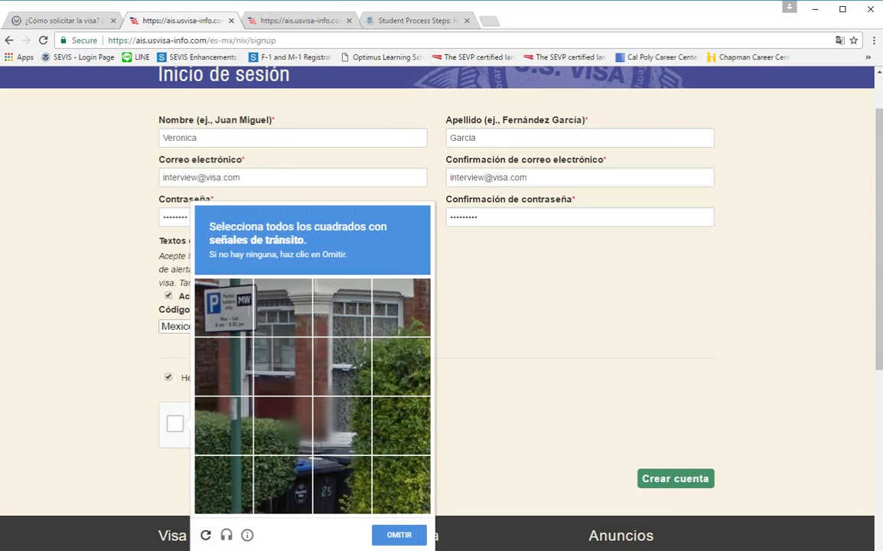
# Select the parking, yield and 30 speed sign tiles across the first reCAPTCHA rounds.
pyautogui.click(223, 307)
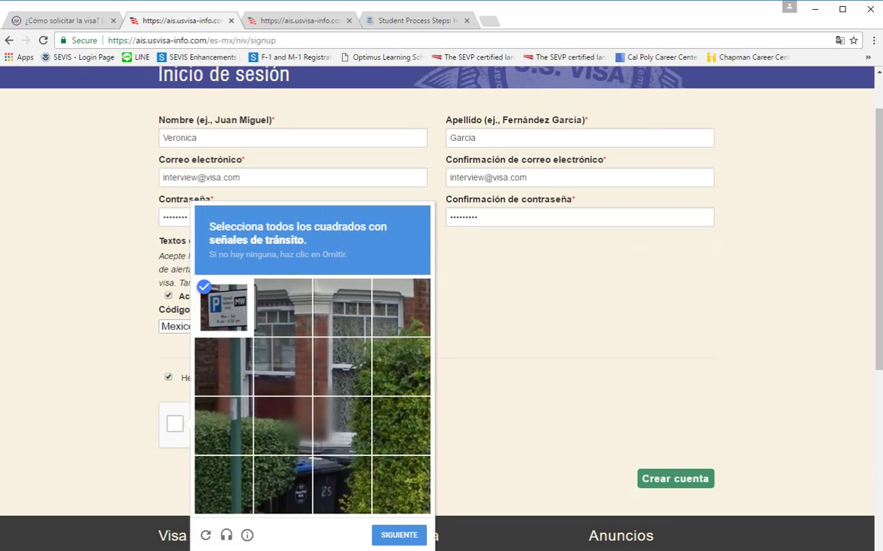
pyautogui.click(398, 534)
pyautogui.click(283, 307)
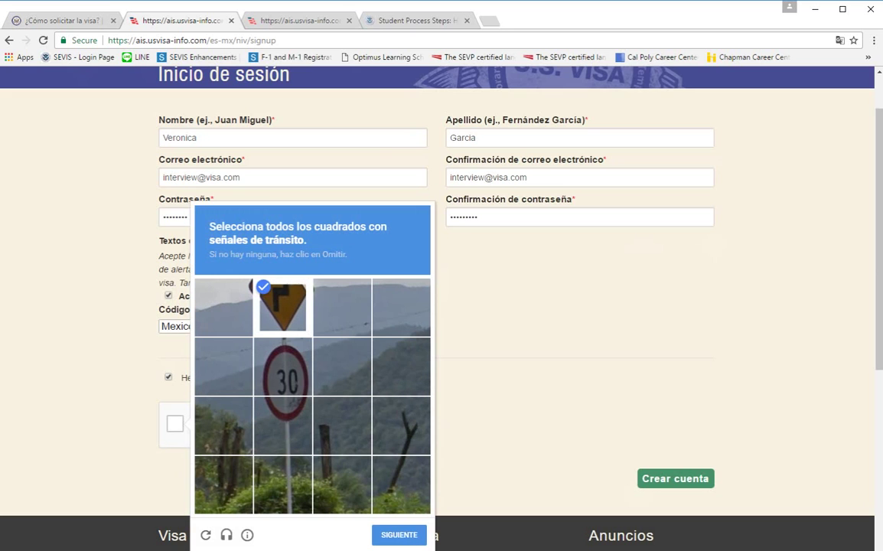
pyautogui.click(283, 365)
pyautogui.click(283, 425)
pyautogui.click(398, 534)
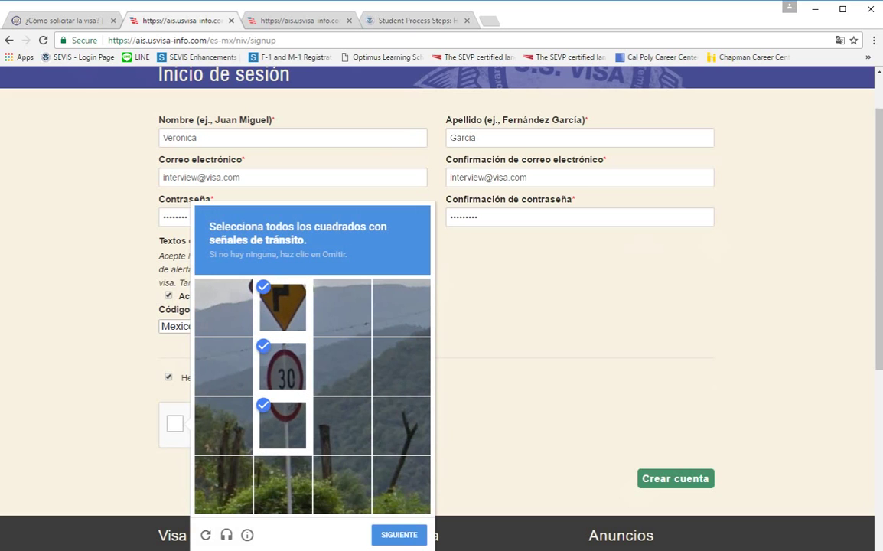
# Mark all tiles covering the no-parking sign and its post, then continue.
pyautogui.click(342, 307)
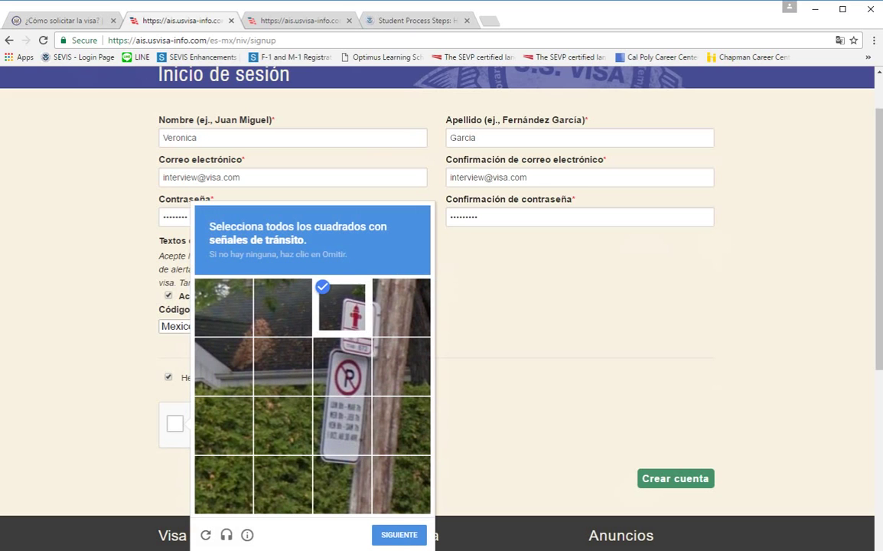
pyautogui.click(401, 307)
pyautogui.click(401, 365)
pyautogui.click(342, 365)
pyautogui.click(342, 425)
pyautogui.click(342, 484)
pyautogui.click(398, 534)
# Select the curve sign and 45 sign tiles and continue.
pyautogui.click(223, 366)
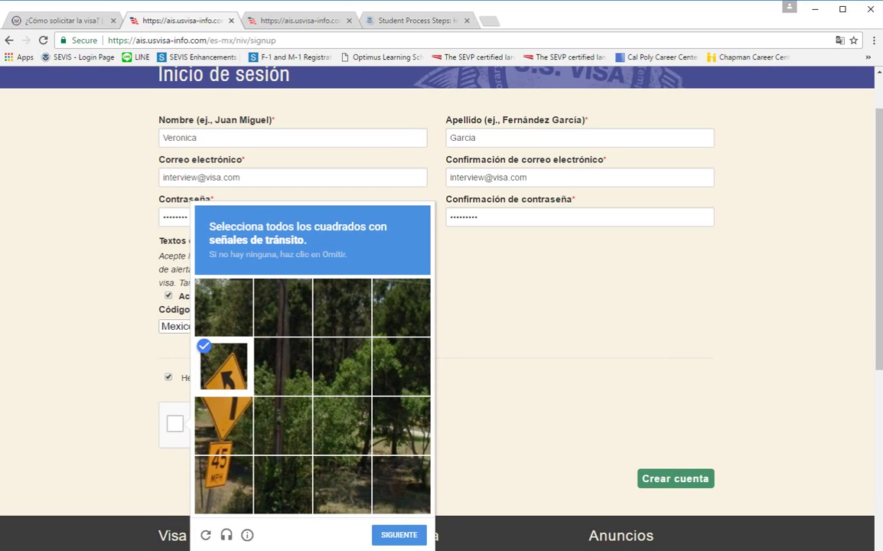
pyautogui.click(223, 425)
pyautogui.click(224, 484)
pyautogui.click(399, 534)
# Select the 120, 90 and truck sign tiles, verify, then mark a snowy mountain tile.
pyautogui.click(283, 425)
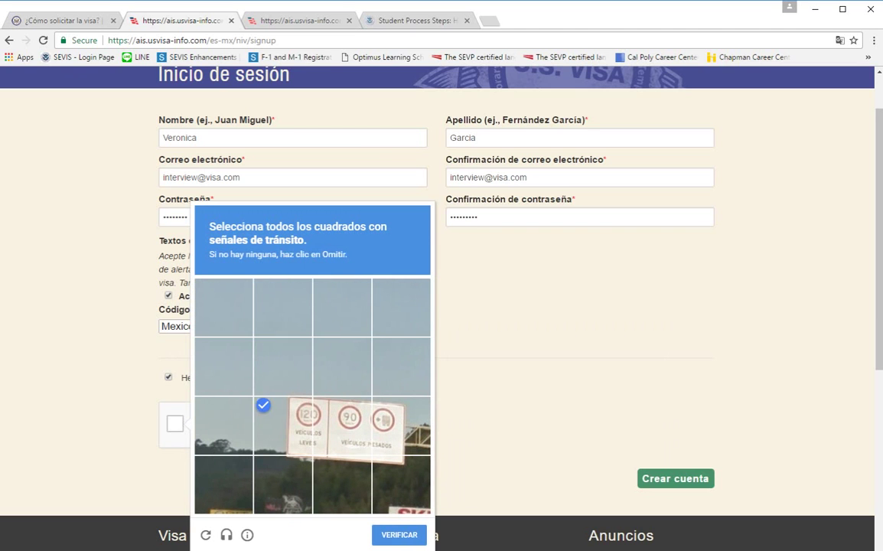
pyautogui.click(342, 426)
pyautogui.click(401, 426)
pyautogui.click(401, 484)
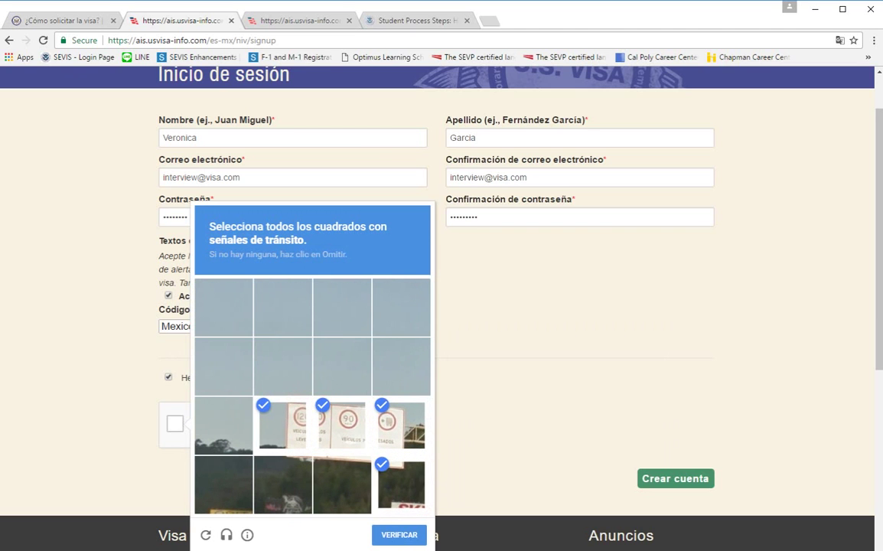
pyautogui.click(283, 484)
pyautogui.click(342, 485)
pyautogui.click(398, 534)
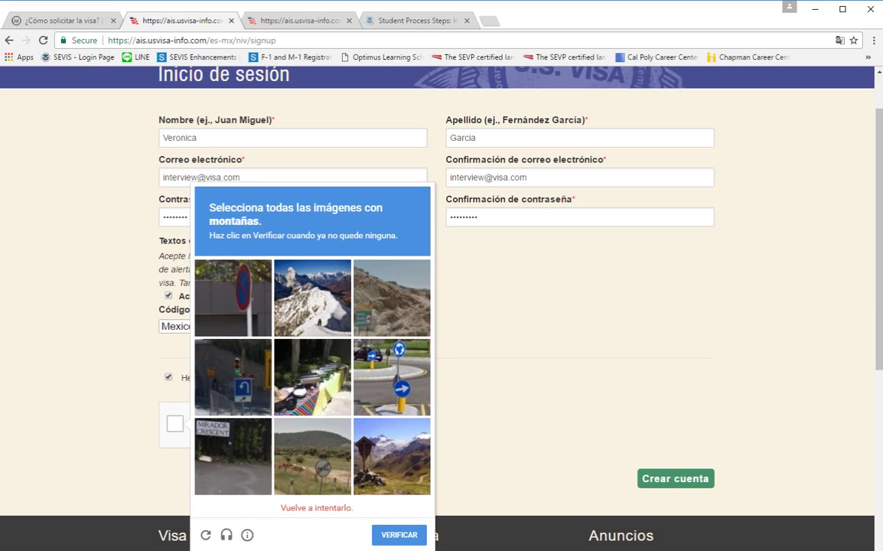
pyautogui.click(312, 316)
# Mark the rocky, bottom-row and newly loaded mountain tiles, then press Verificar.
pyautogui.click(391, 316)
pyautogui.click(392, 475)
pyautogui.click(312, 475)
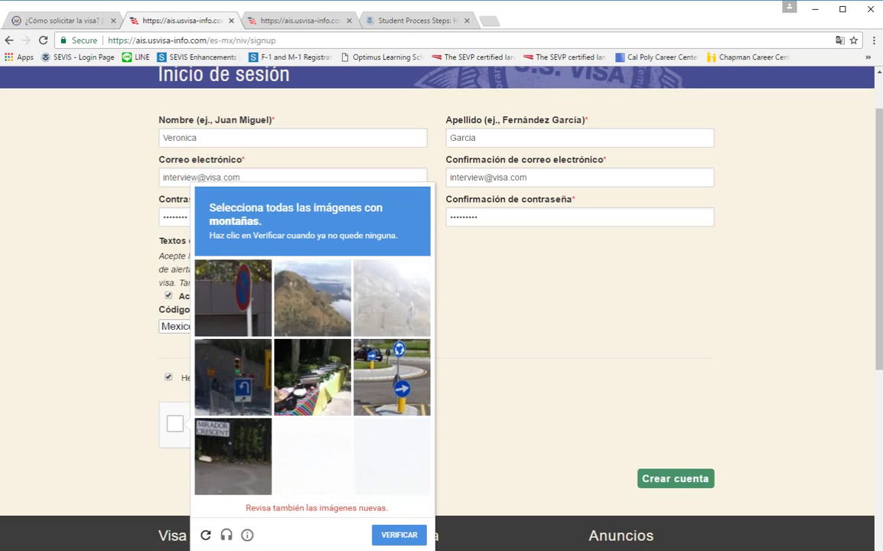
pyautogui.click(312, 298)
pyautogui.click(392, 315)
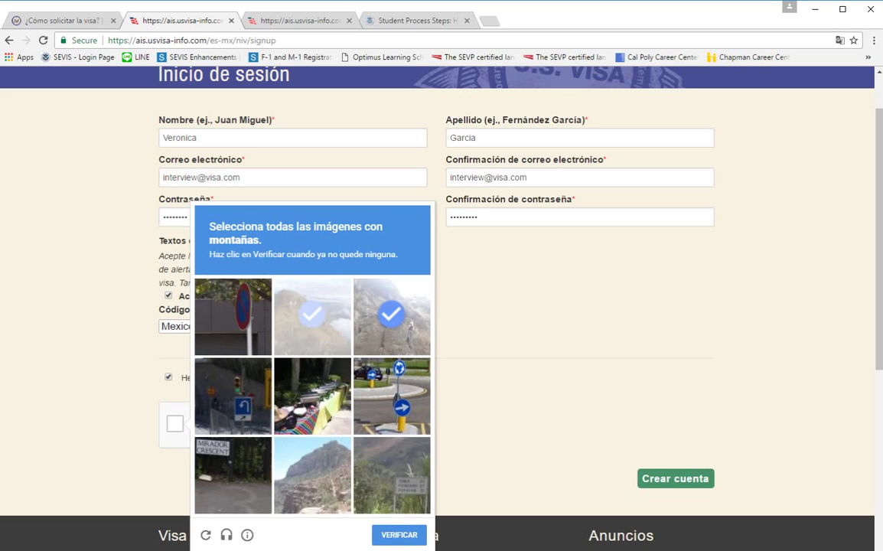
pyautogui.click(392, 475)
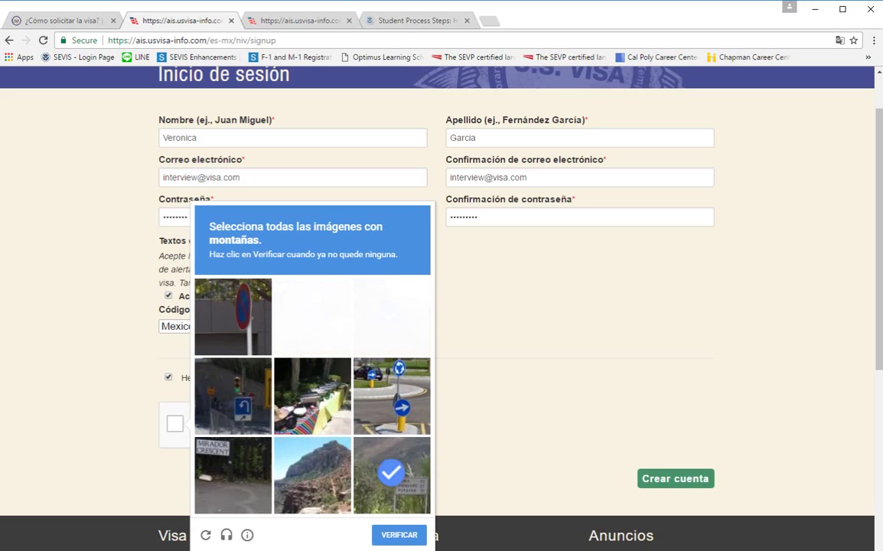
pyautogui.click(312, 474)
pyautogui.click(232, 474)
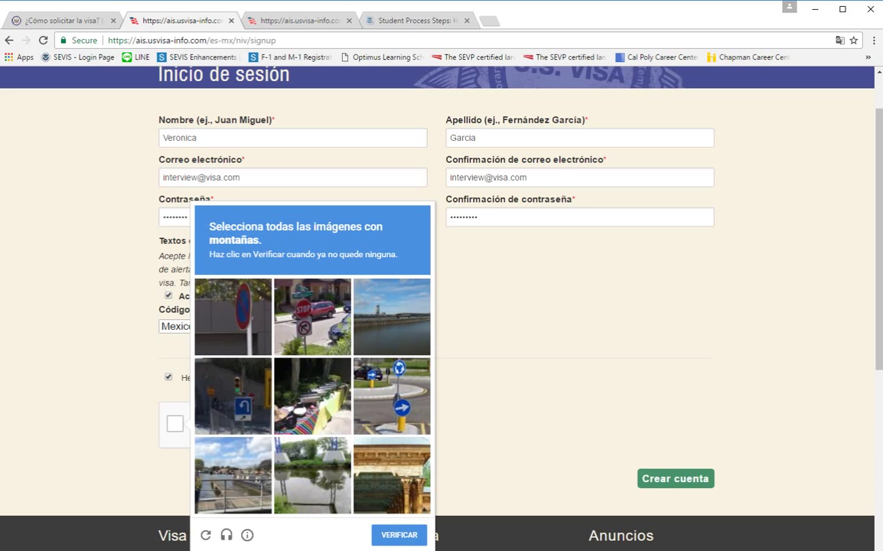
pyautogui.click(399, 535)
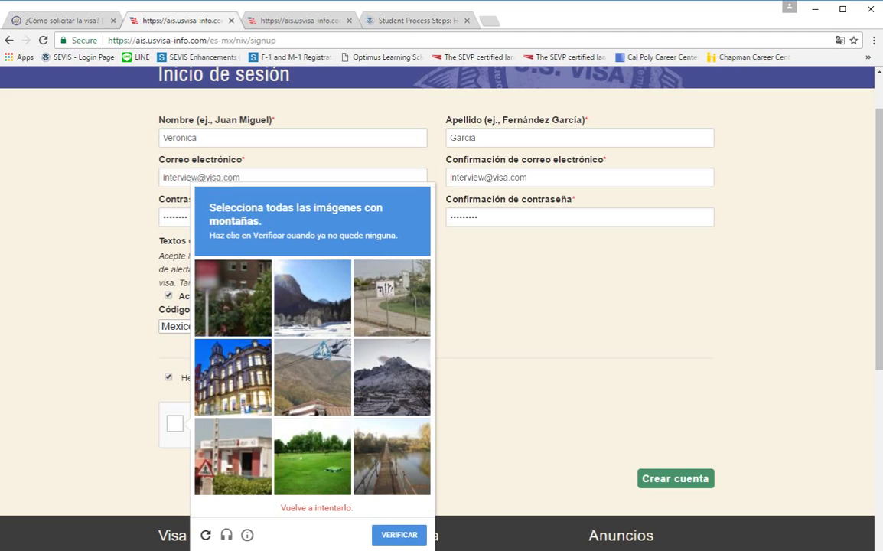
# Keep selecting mountain and hill tiles as replacement images load in the new set.
pyautogui.click(312, 316)
pyautogui.click(391, 394)
pyautogui.click(311, 394)
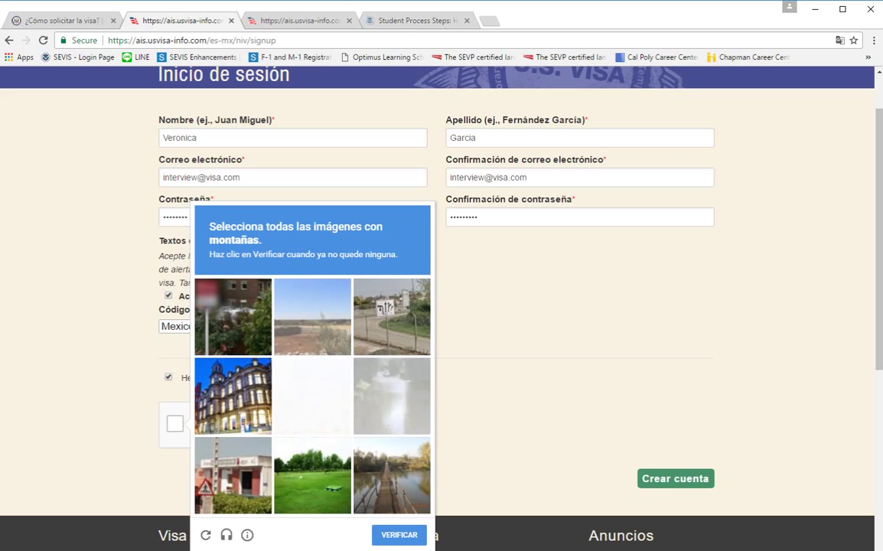
pyautogui.click(312, 395)
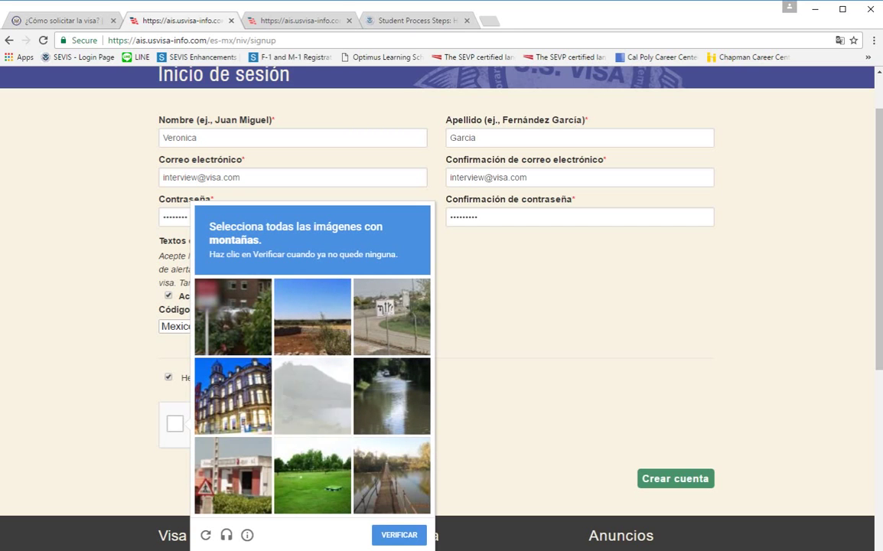
pyautogui.click(312, 396)
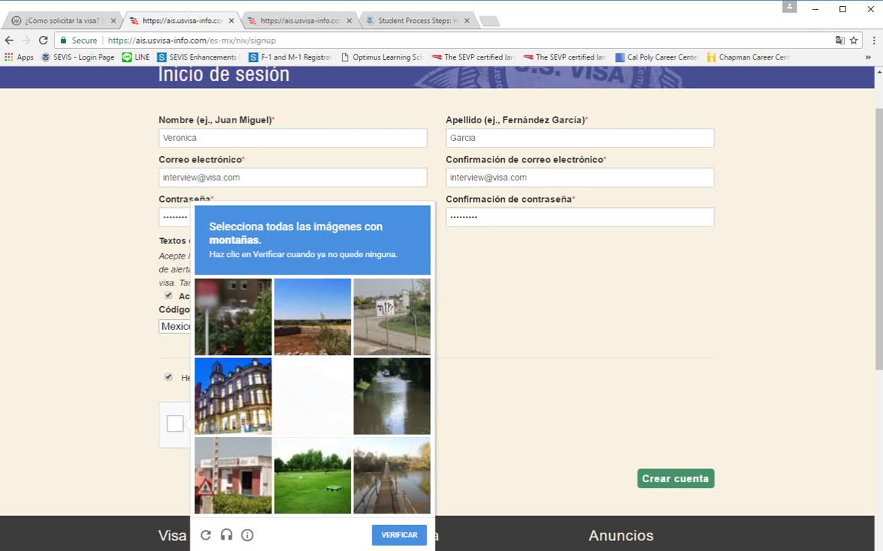
pyautogui.click(391, 317)
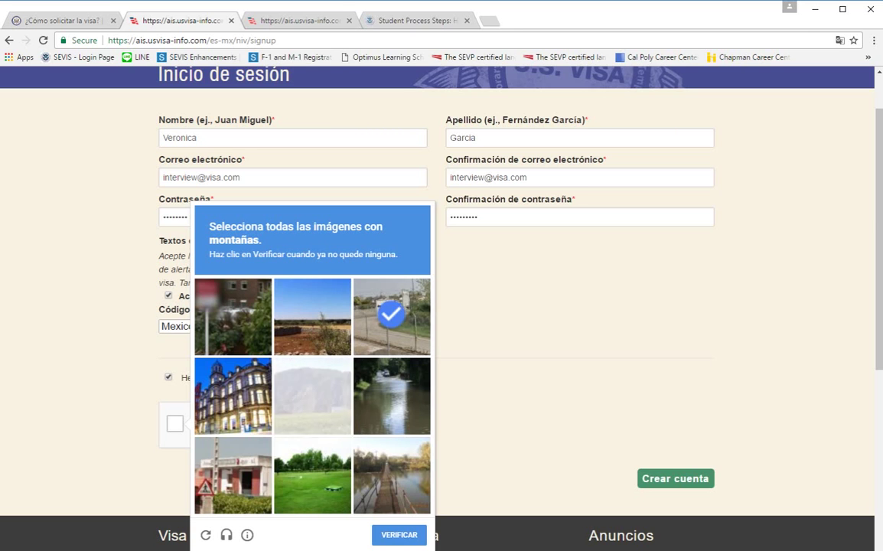
pyautogui.click(312, 396)
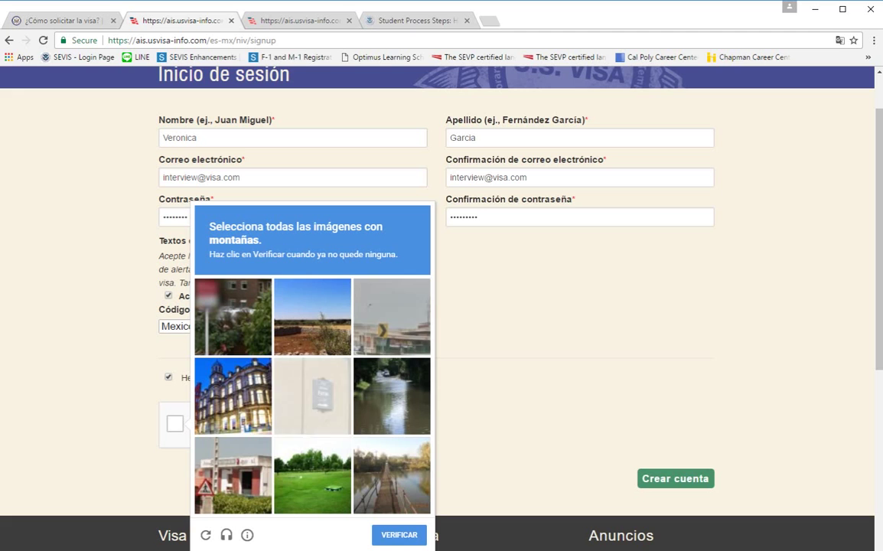
pyautogui.click(392, 474)
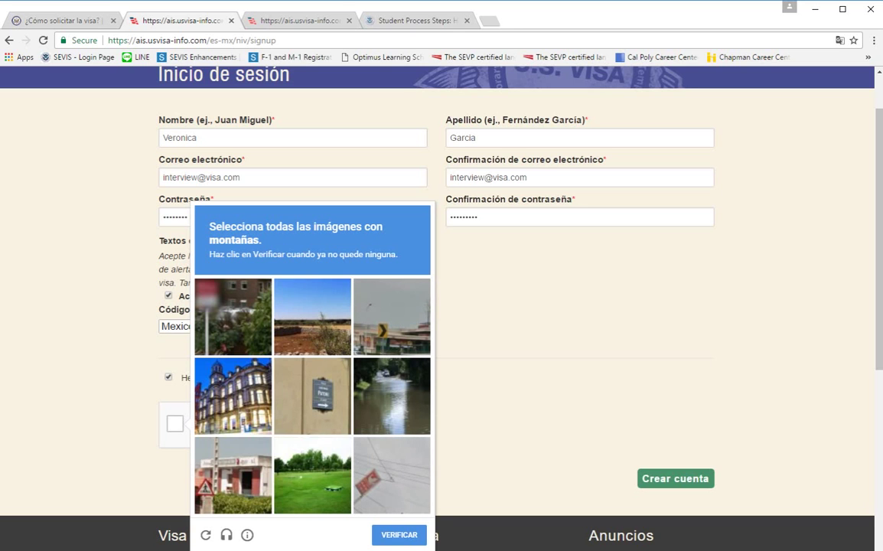
pyautogui.click(312, 316)
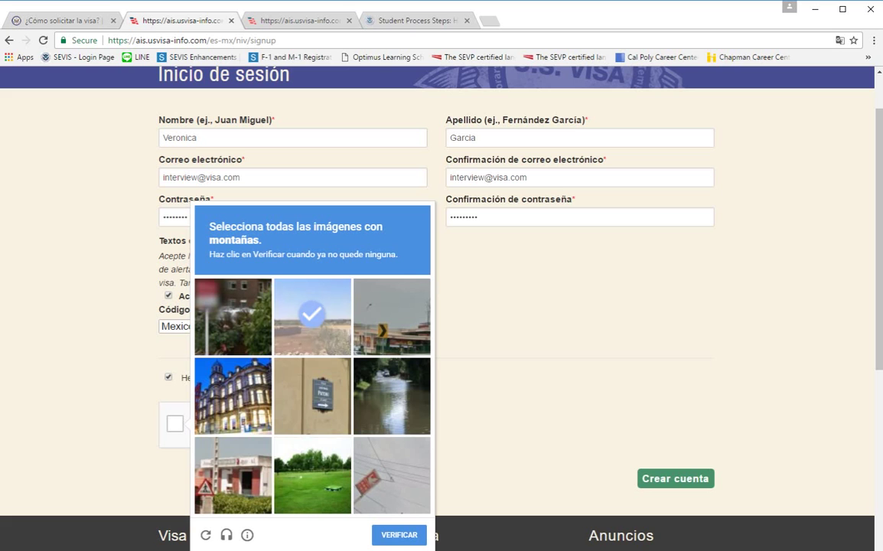